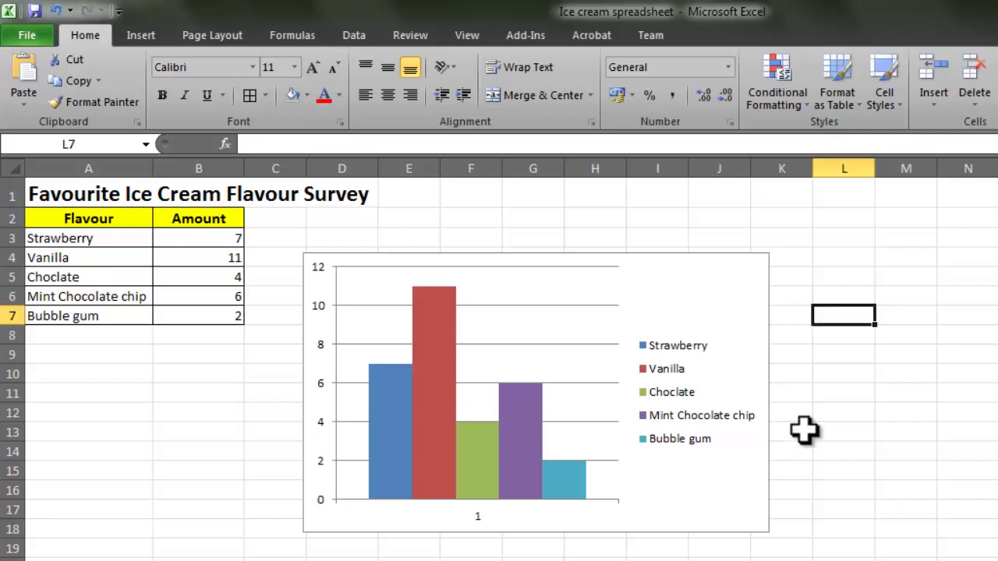
- Select the Favourite Ice Cream Flavour Survey column chart
{"action": "left_click", "coordinate": [679, 291]}
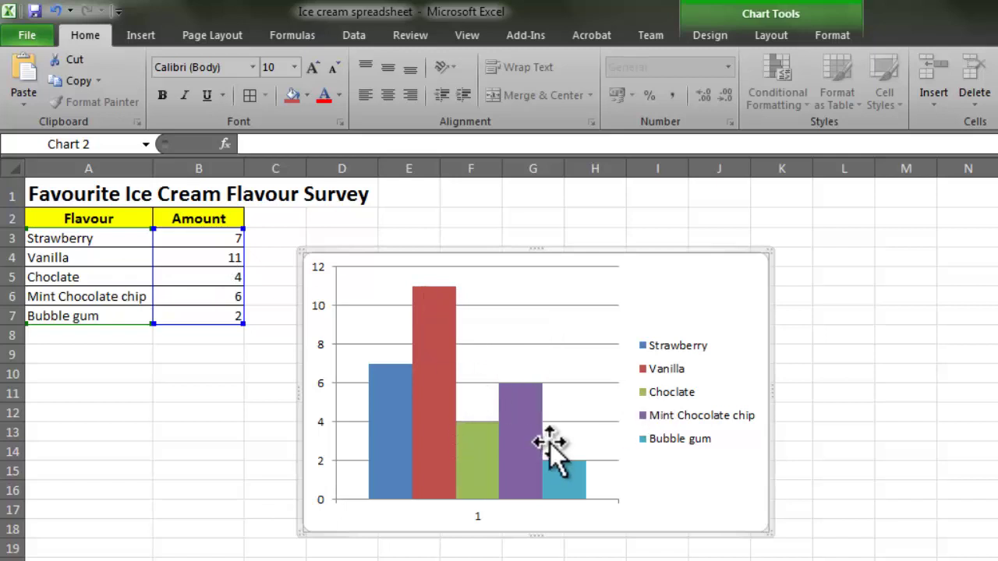
- Reposition the flavour chart below and to the right of the survey table, leaving the data uncovered
{"action": "mouse_move", "coordinate": [569, 479]}
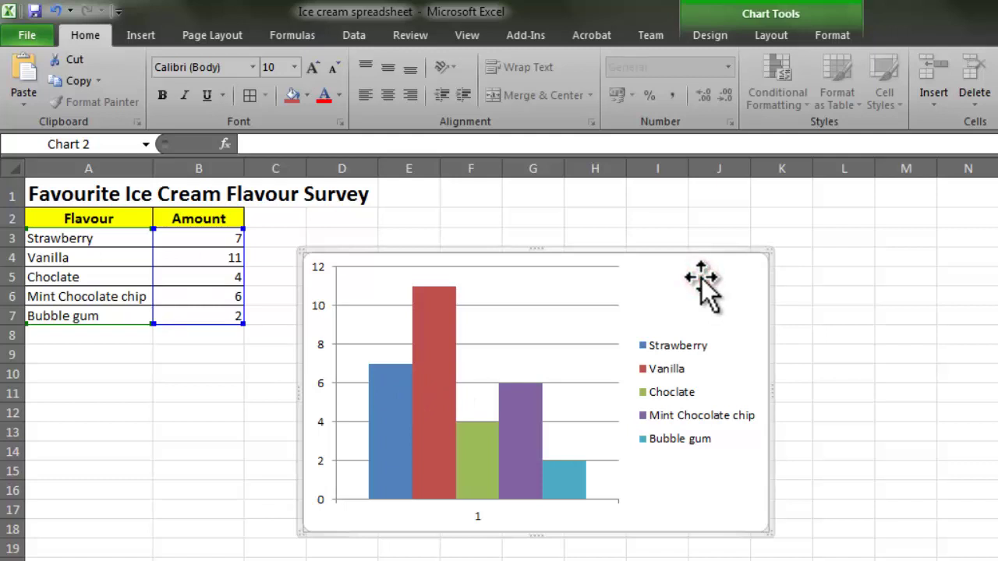
{"action": "left_click_drag", "start_coordinate": [701, 276], "coordinate": [428, 209]}
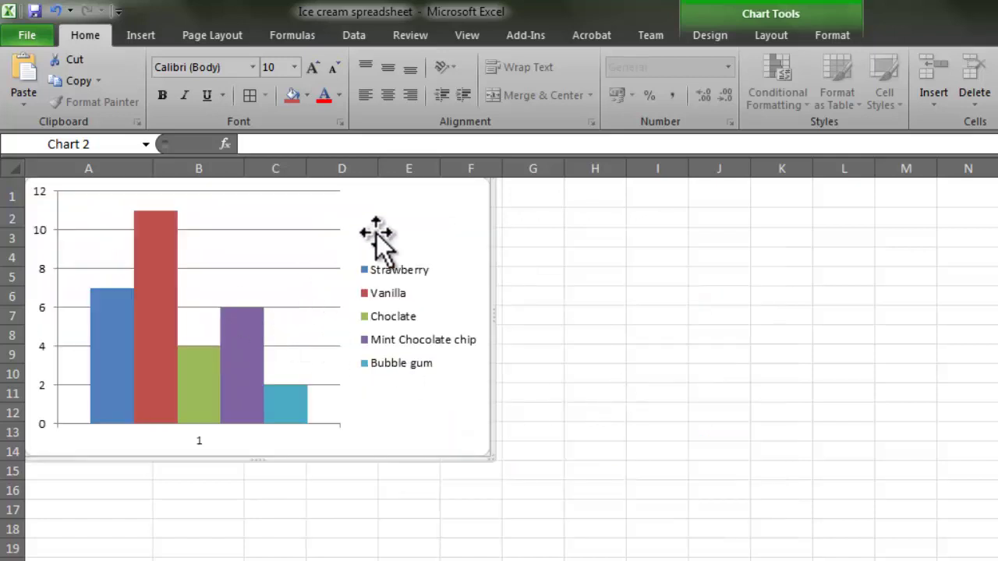
{"action": "left_click_drag", "start_coordinate": [379, 234], "coordinate": [740, 337]}
{"action": "left_click_drag", "start_coordinate": [806, 312], "coordinate": [427, 204]}
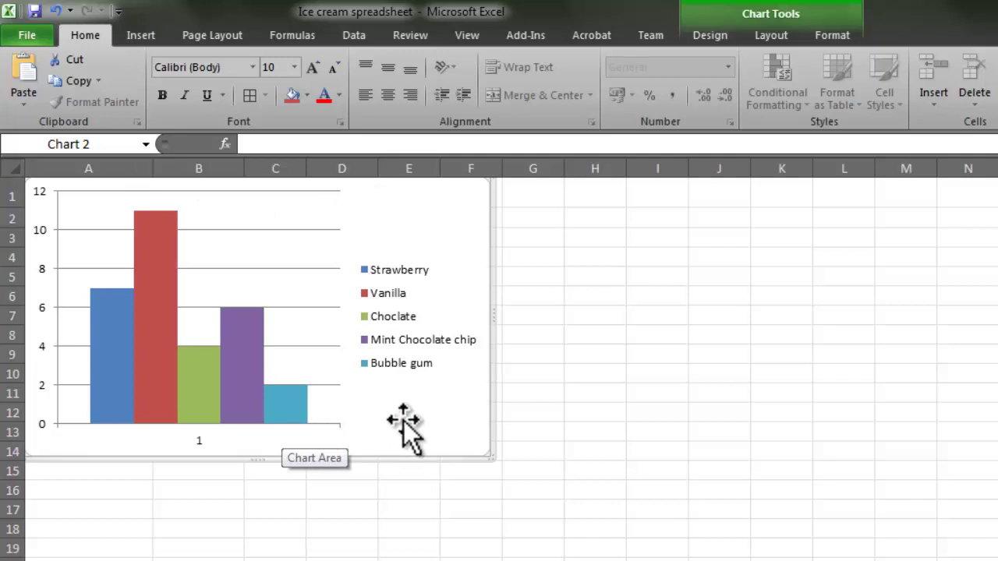
{"action": "left_click_drag", "start_coordinate": [403, 425], "coordinate": [890, 534]}
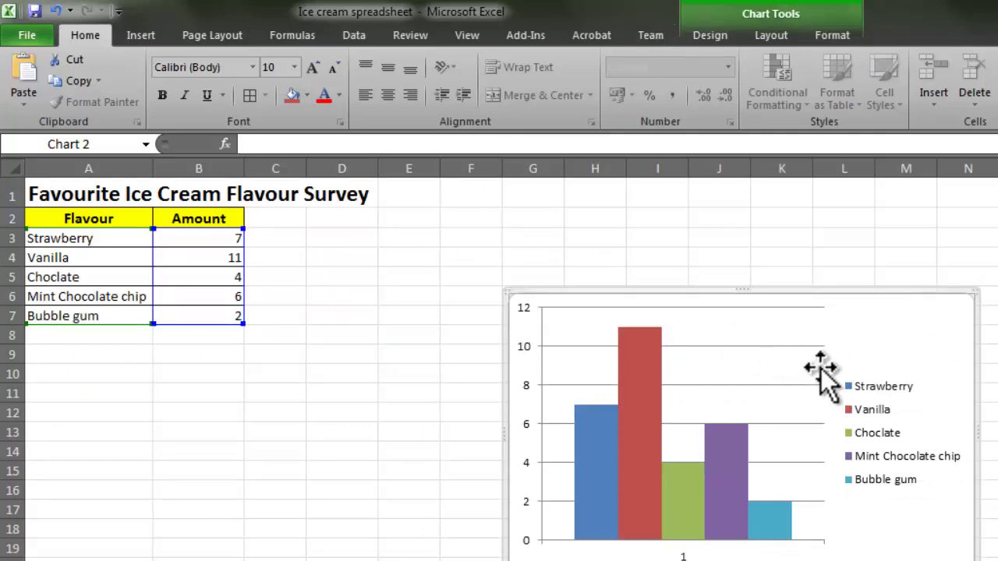
{"action": "left_click", "coordinate": [876, 312]}
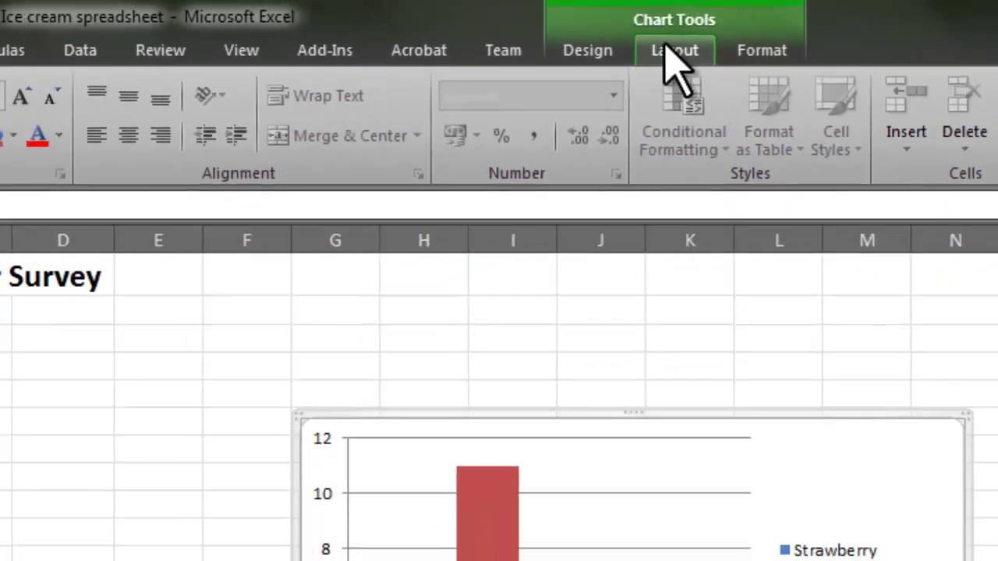
- Resize the plot and add a placeholder chart title above the flavour chart
{"action": "left_click", "coordinate": [600, 61]}
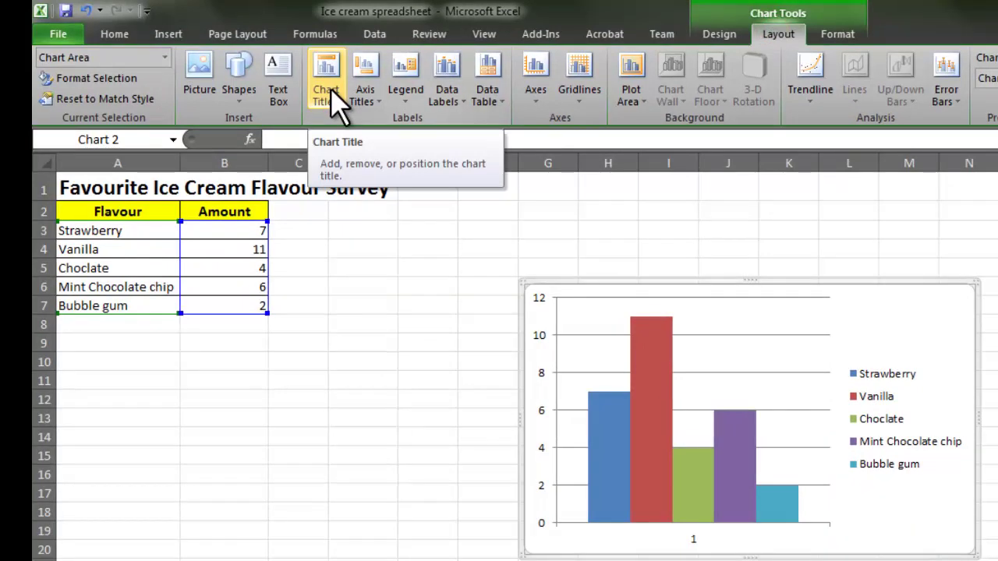
{"action": "mouse_move", "coordinate": [545, 528]}
{"action": "left_mouse_down"}
{"action": "mouse_move", "coordinate": [584, 521]}
{"action": "mouse_move", "coordinate": [848, 530]}
{"action": "left_mouse_up"}
{"action": "left_click_drag", "start_coordinate": [544, 390], "coordinate": [546, 529]}
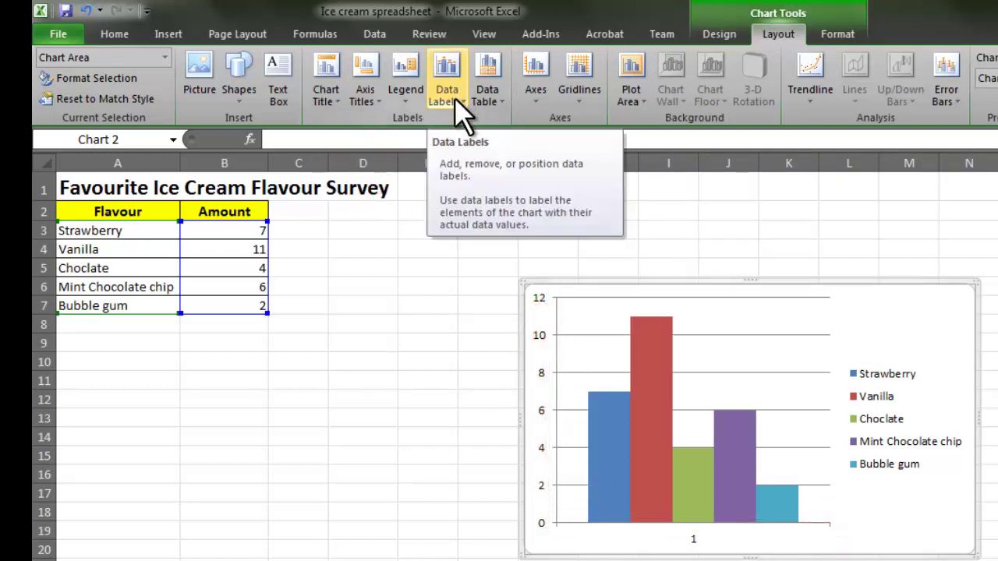
{"action": "left_click", "coordinate": [326, 88]}
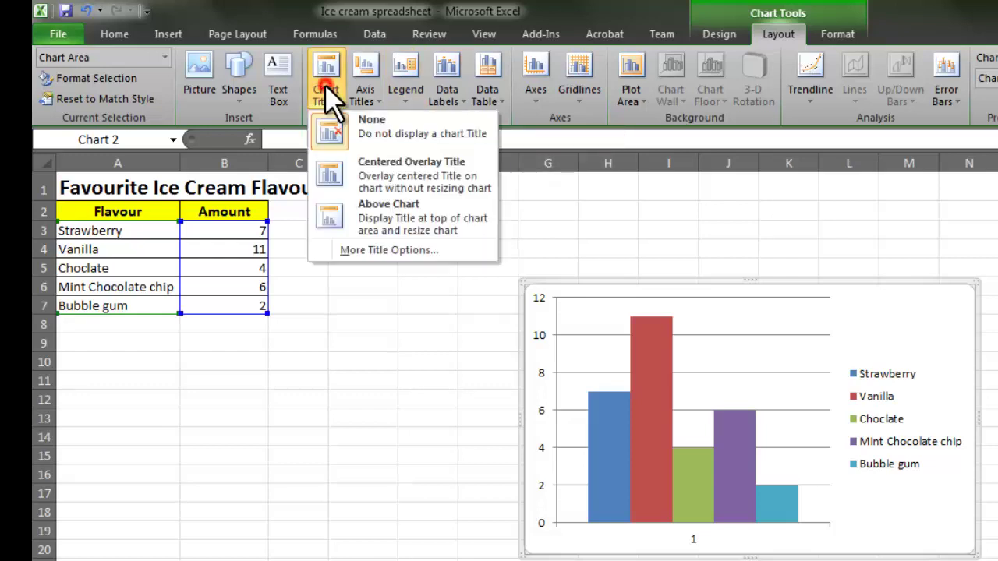
{"action": "left_click", "coordinate": [396, 211]}
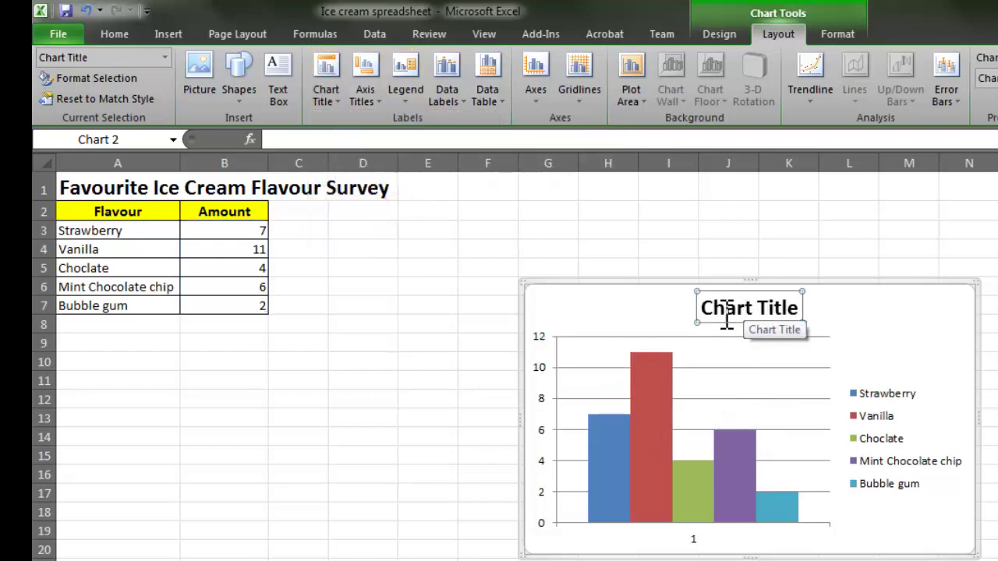
- Replace the placeholder chart title with 'Most Popular Ice Cream Flavours'
{"action": "left_click", "coordinate": [701, 308]}
{"action": "left_click_drag", "start_coordinate": [701, 308], "coordinate": [794, 320]}
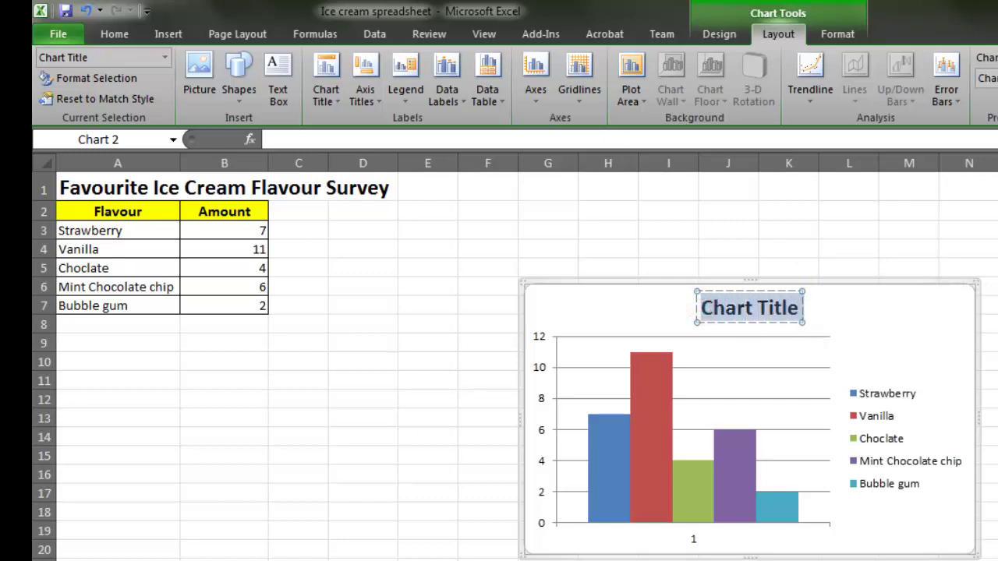
{"action": "type", "text": "M"}
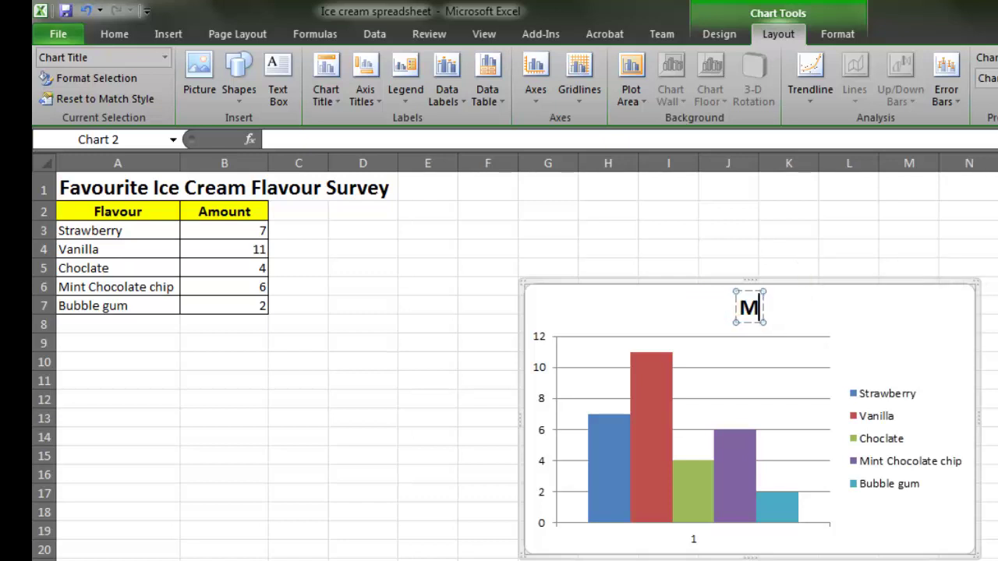
{"action": "type", "text": "ost Popular"}
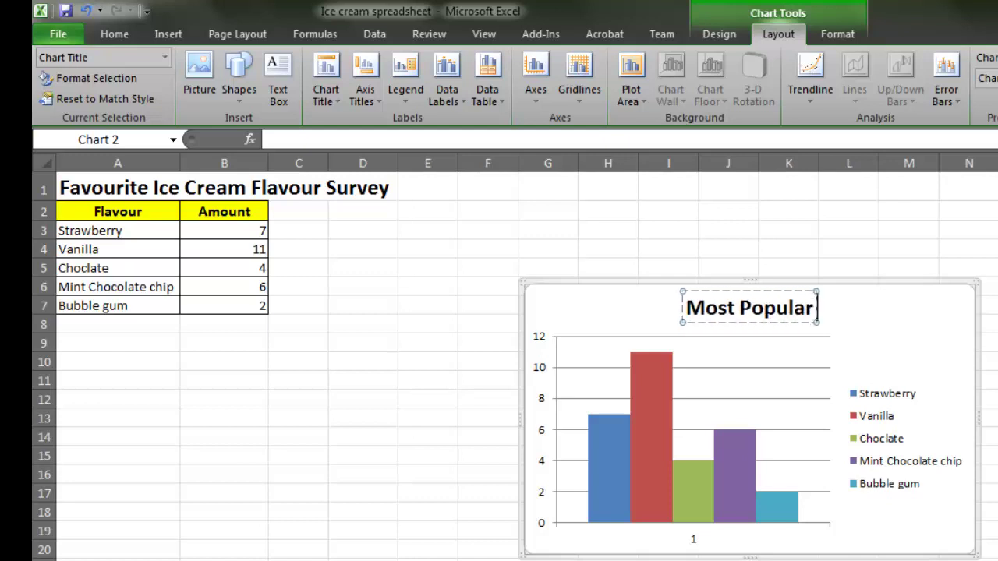
{"action": "type", "text": " Ice Cream"}
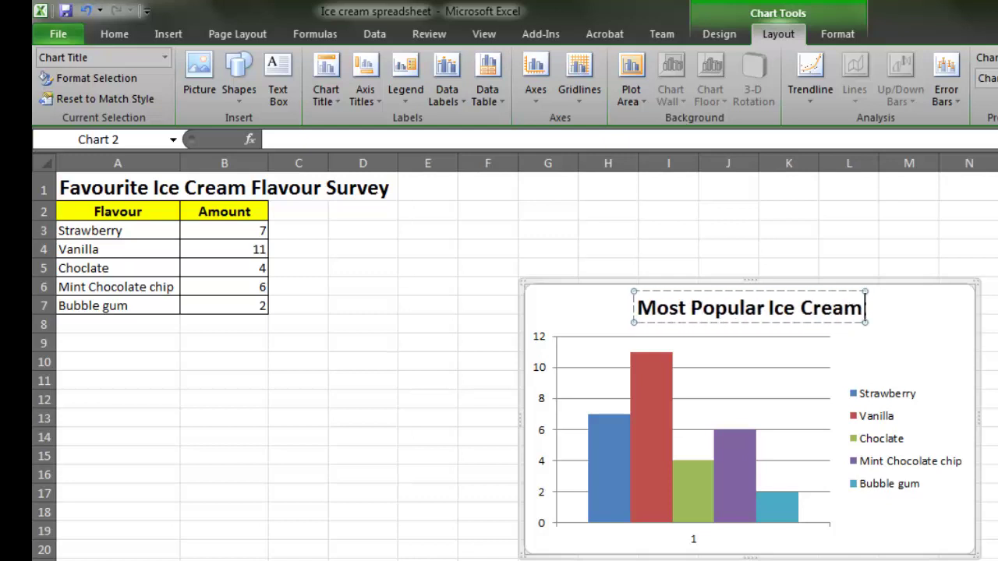
{"action": "type", "text": " Flavours"}
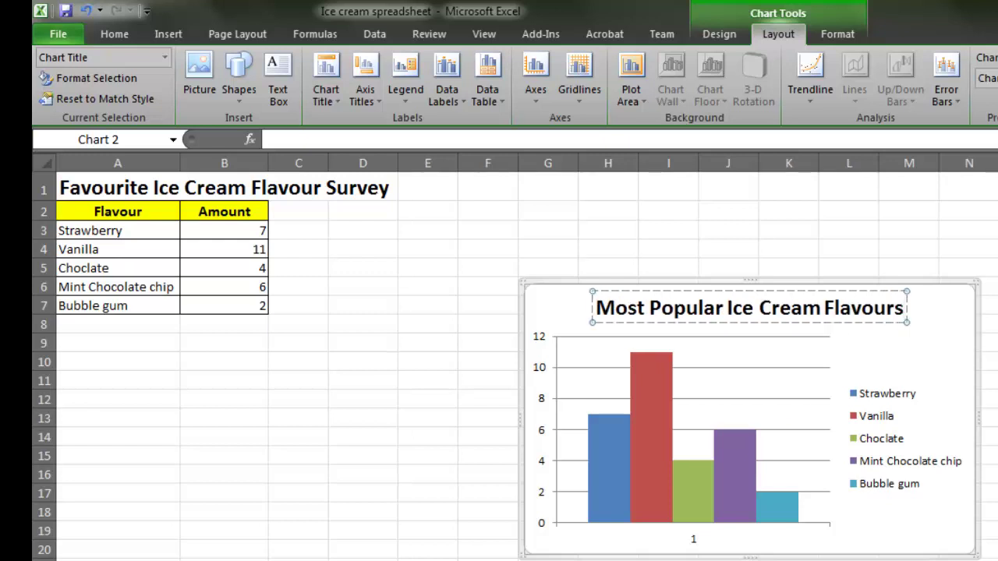
{"action": "left_click", "coordinate": [979, 322]}
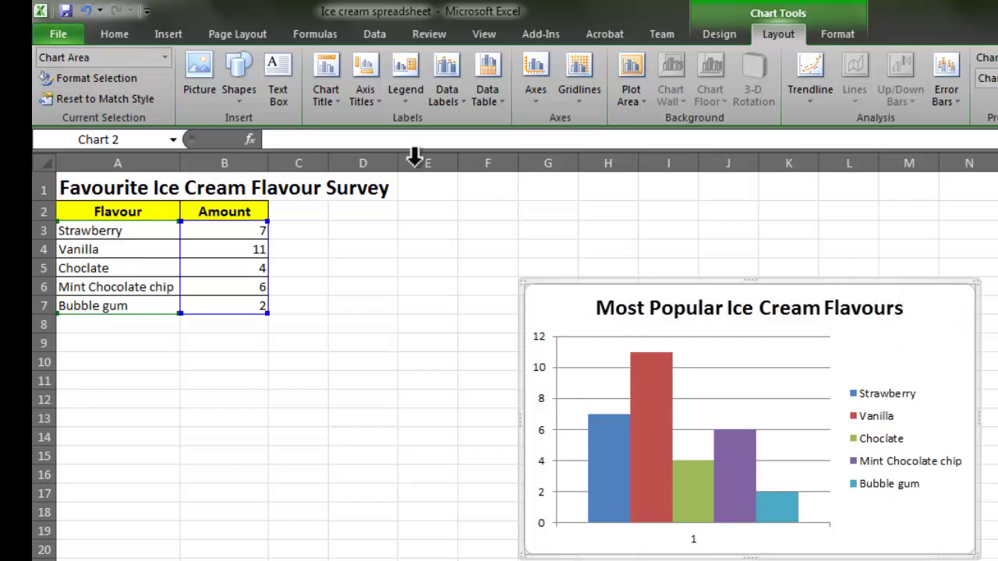
- Add a horizontal axis title below the categories reading 'Ice Cream Flavour'
{"action": "left_click", "coordinate": [366, 92]}
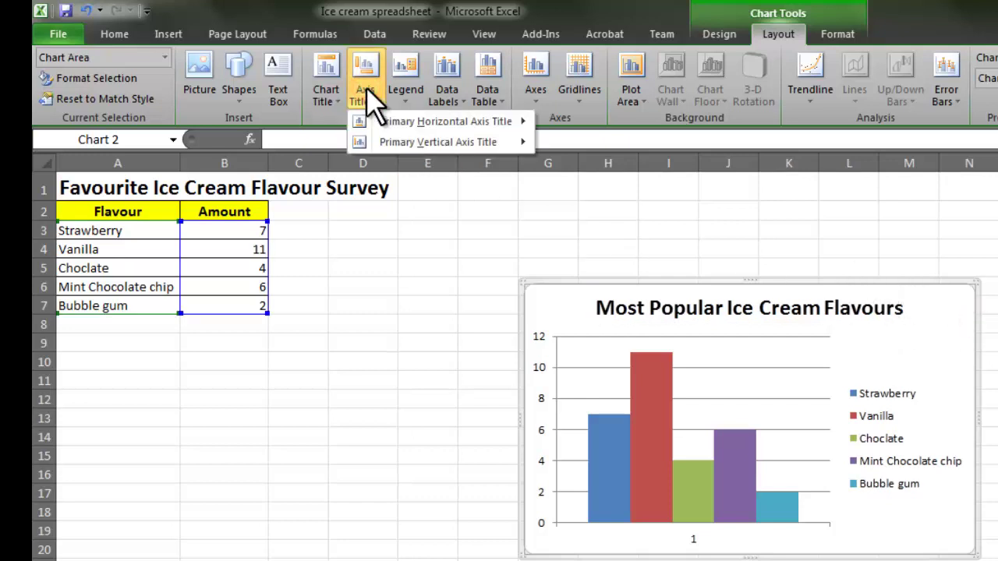
{"action": "mouse_move", "coordinate": [405, 119]}
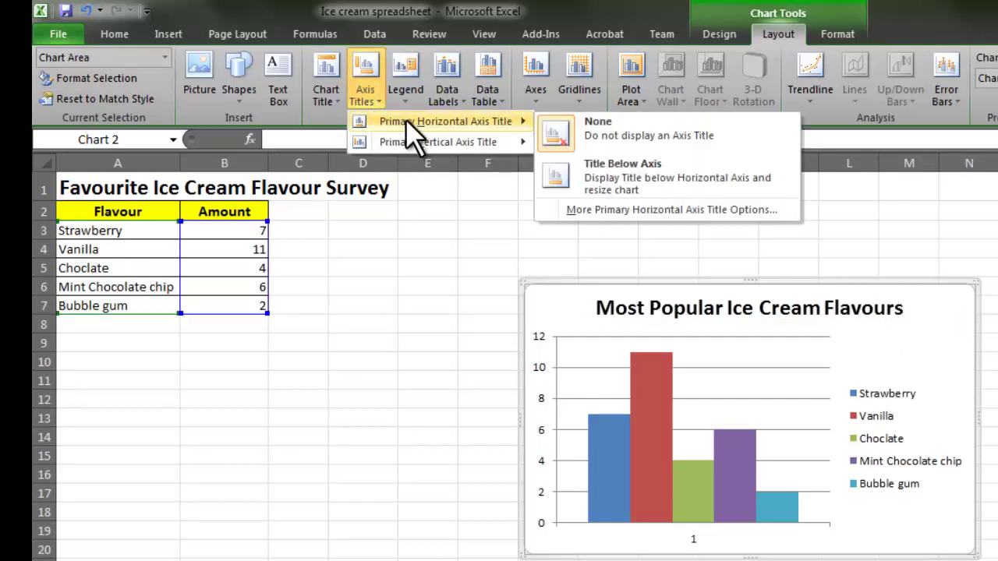
{"action": "left_click", "coordinate": [659, 187]}
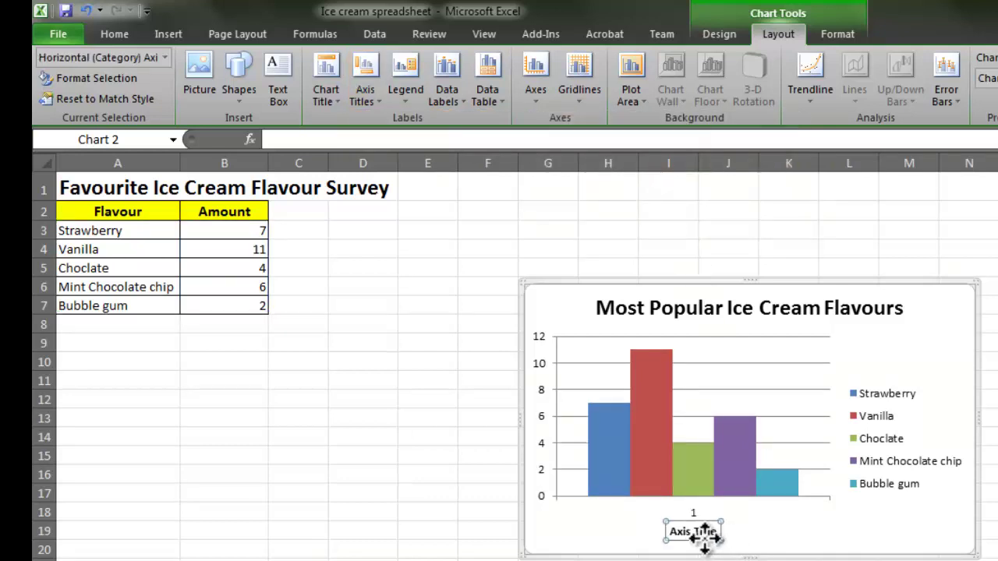
{"action": "left_click_drag", "start_coordinate": [677, 534], "coordinate": [717, 530]}
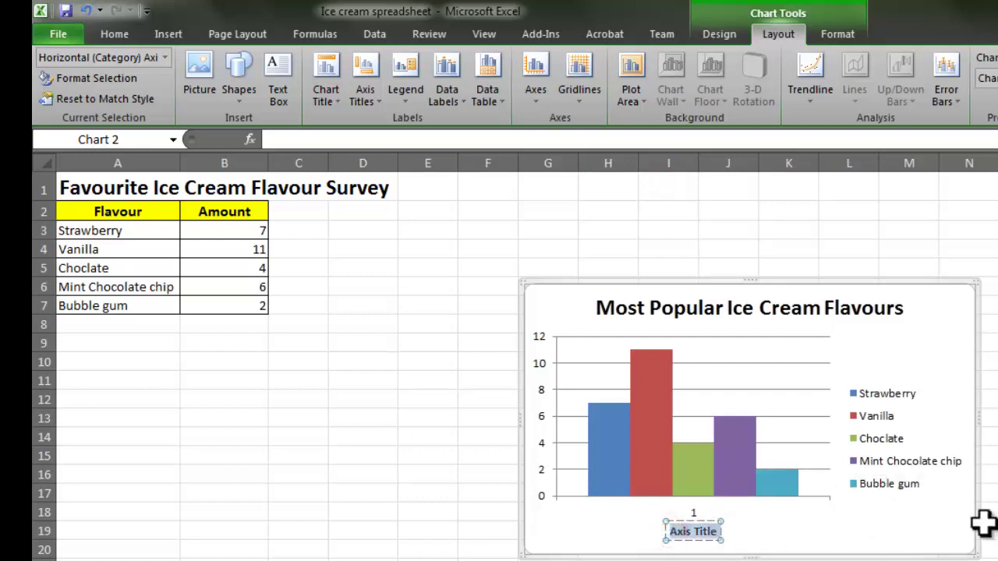
{"action": "key", "text": "BackSpace"}
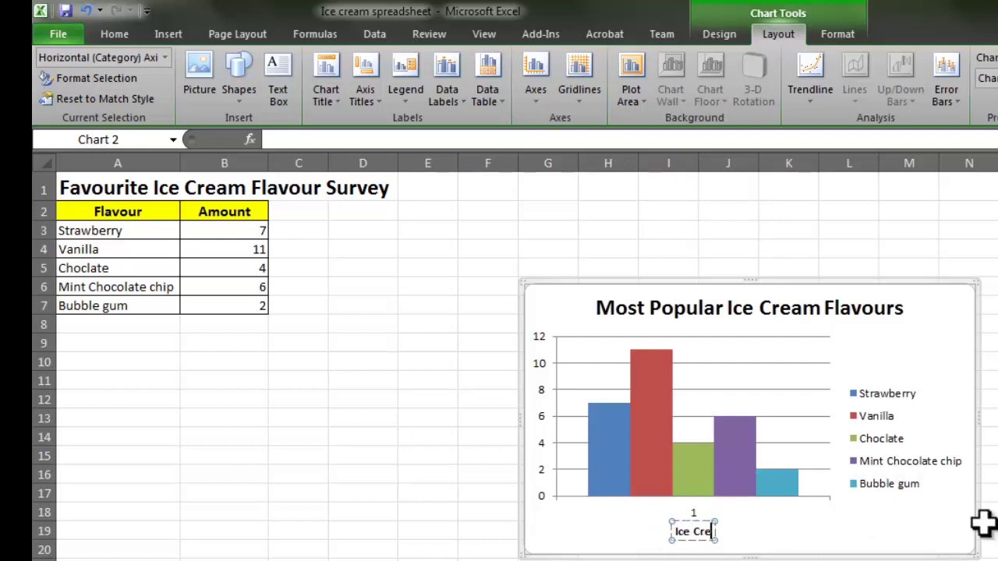
{"action": "type", "text": "Ice Cream Flav"}
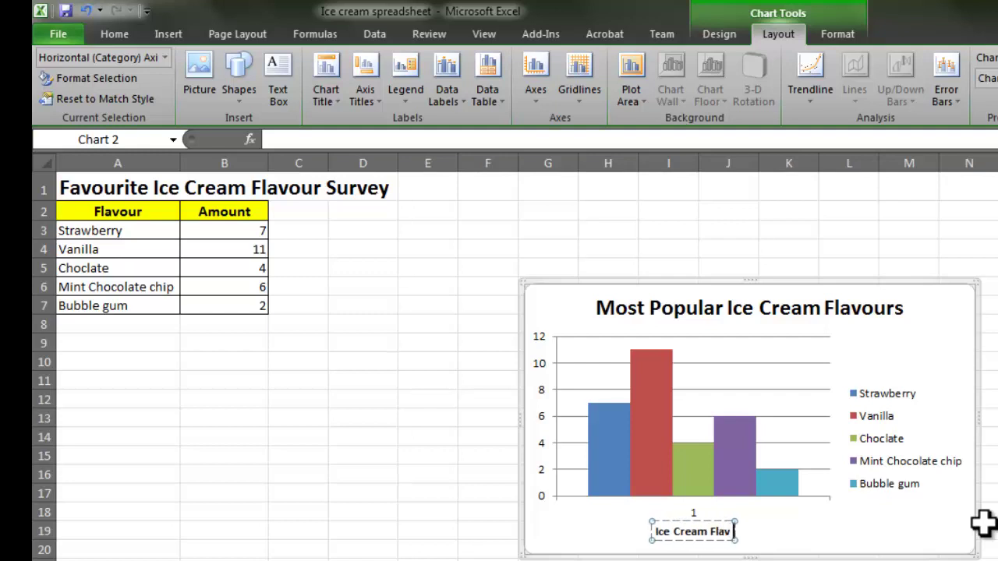
{"action": "type", "text": "our"}
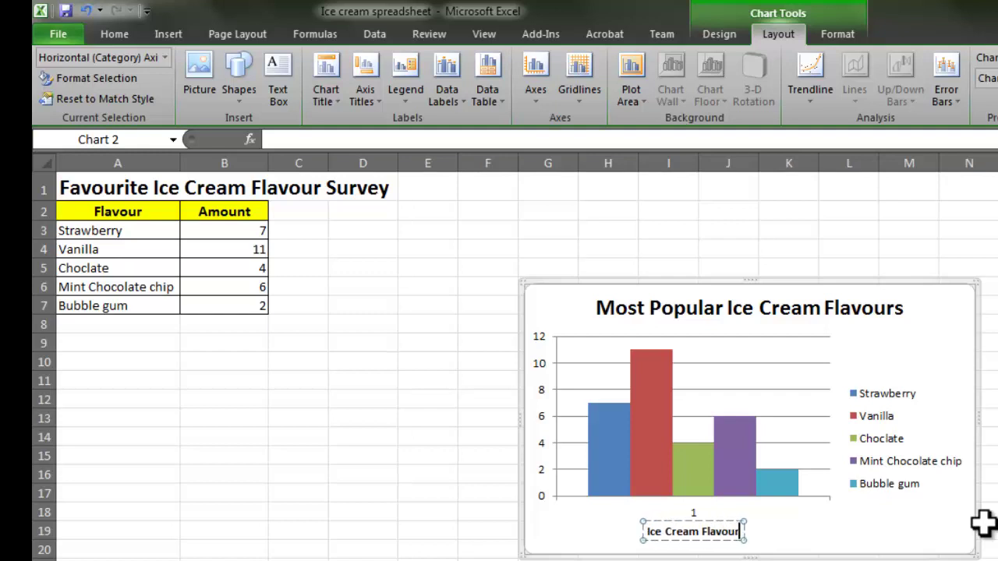
{"action": "left_click", "coordinate": [911, 547]}
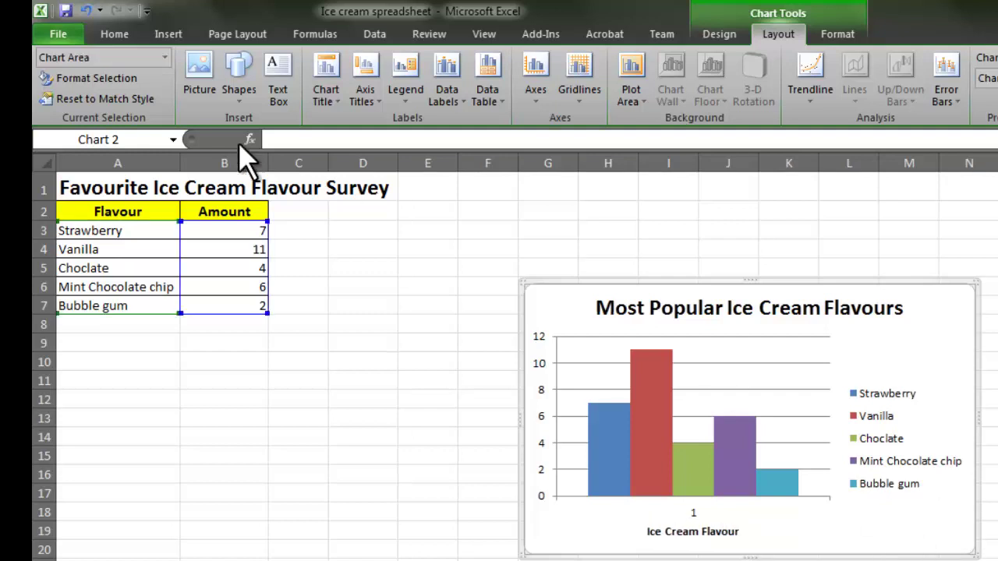
{"action": "left_click", "coordinate": [352, 96]}
- Add a vertically written value-axis title reading 'Amount'
{"action": "mouse_move", "coordinate": [425, 143]}
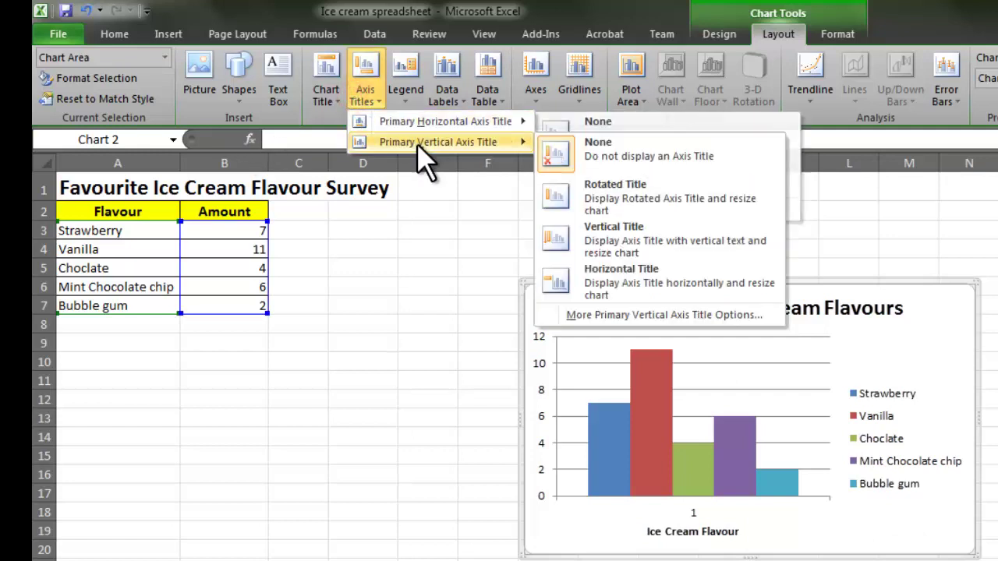
{"action": "left_click", "coordinate": [698, 239]}
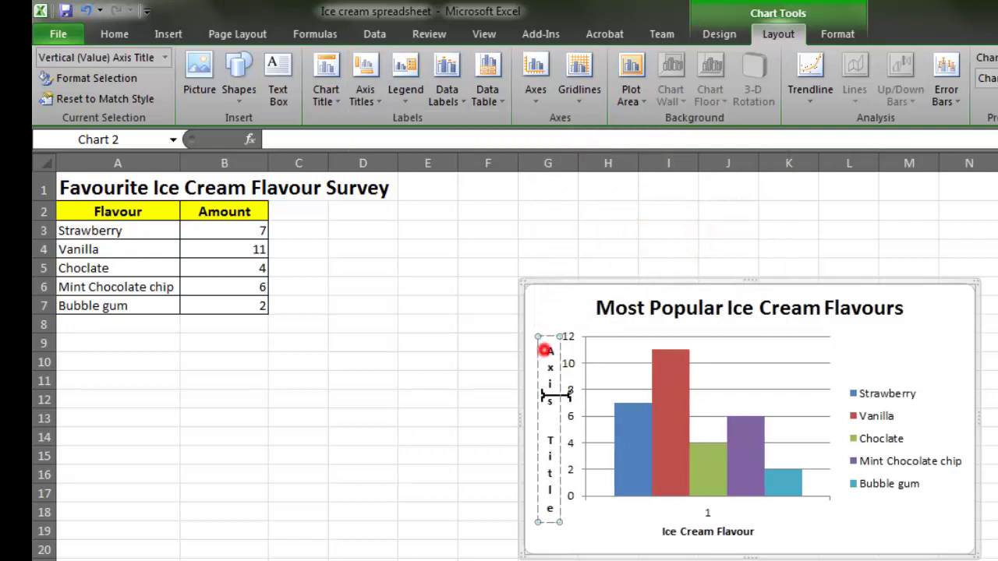
{"action": "left_click_drag", "start_coordinate": [555, 396], "coordinate": [550, 521]}
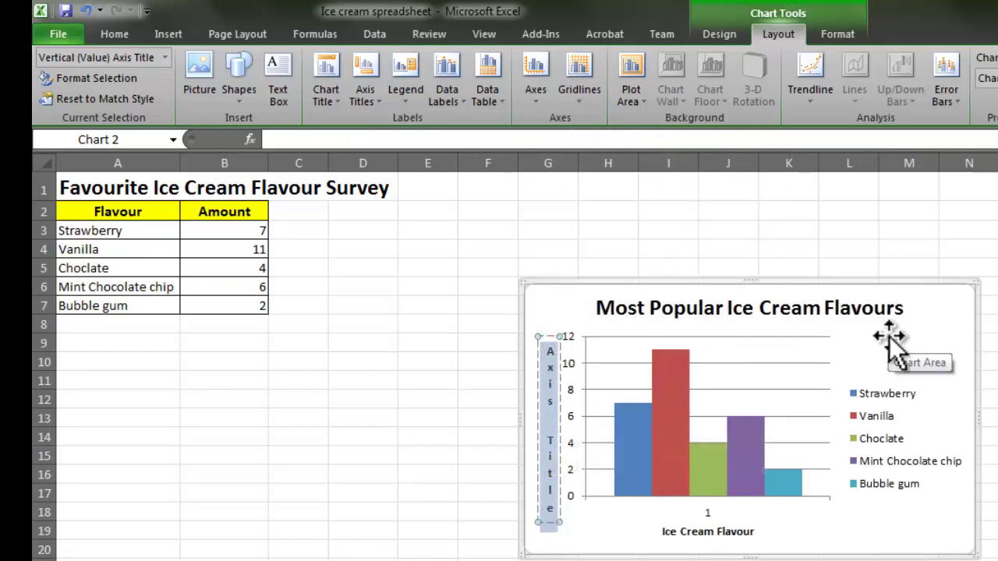
{"action": "type", "text": "Amou"}
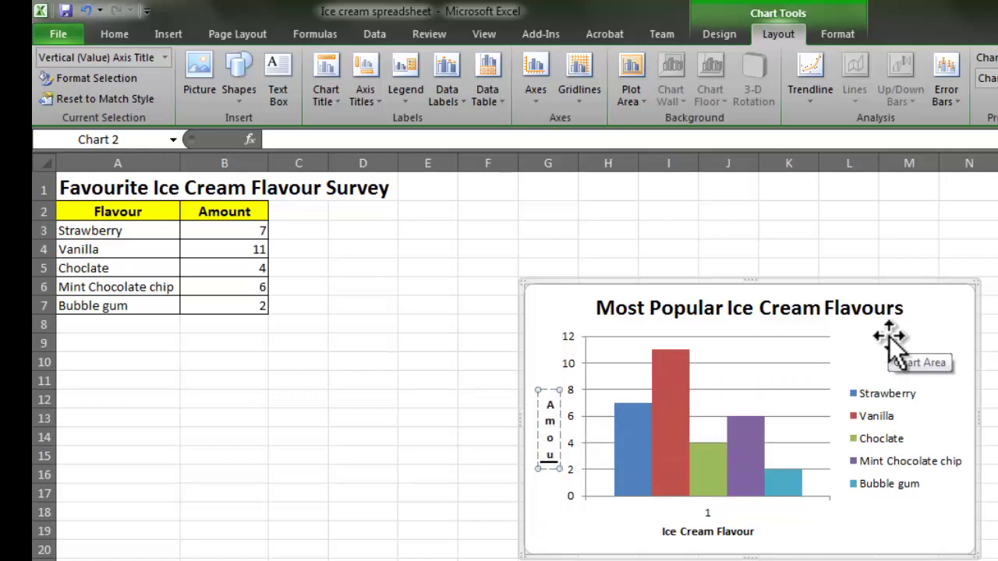
{"action": "type", "text": "nt"}
{"action": "key", "text": "Escape"}
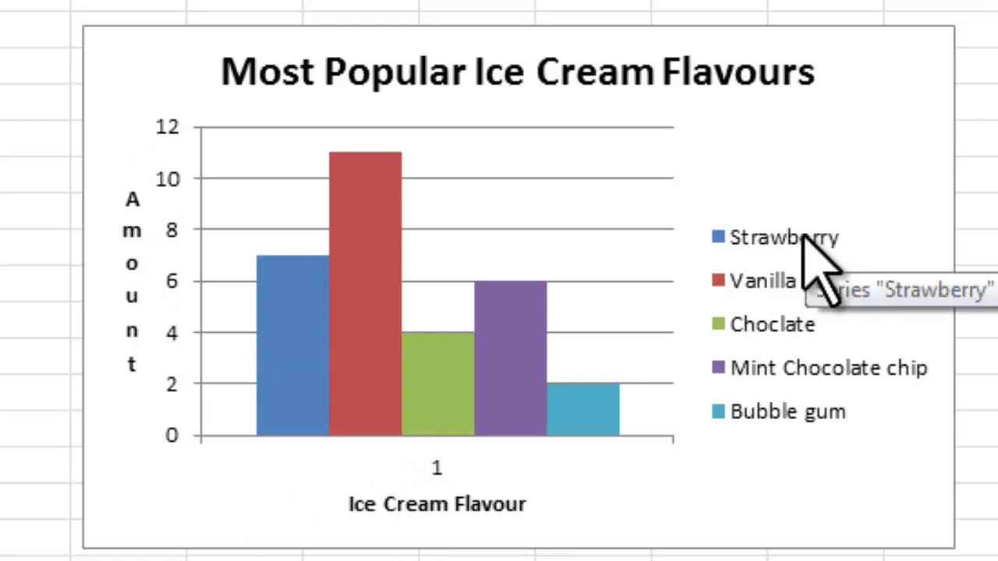
- Select the whole chart and show the Data Labels placement choices
{"action": "left_click", "coordinate": [914, 79]}
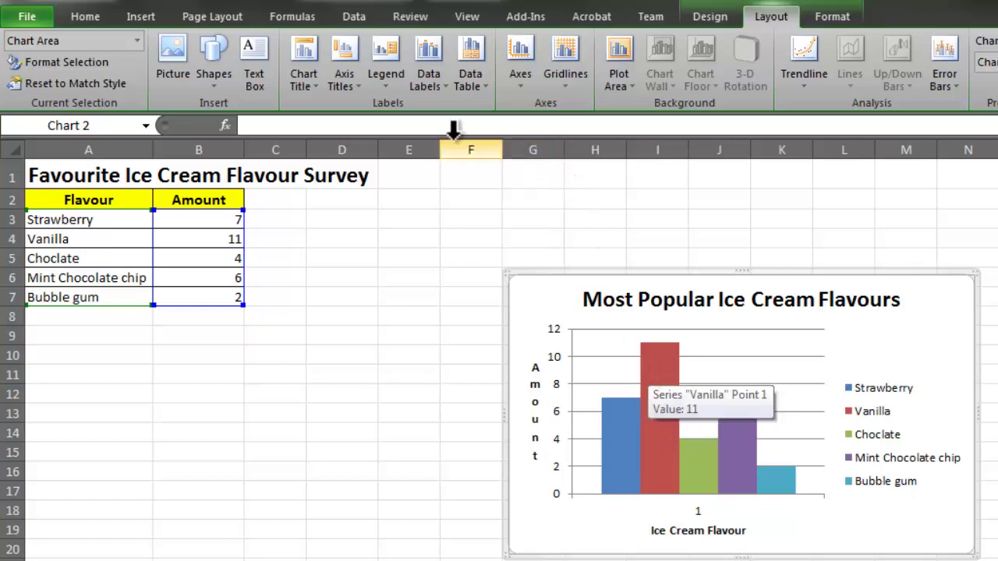
{"action": "left_click", "coordinate": [428, 70]}
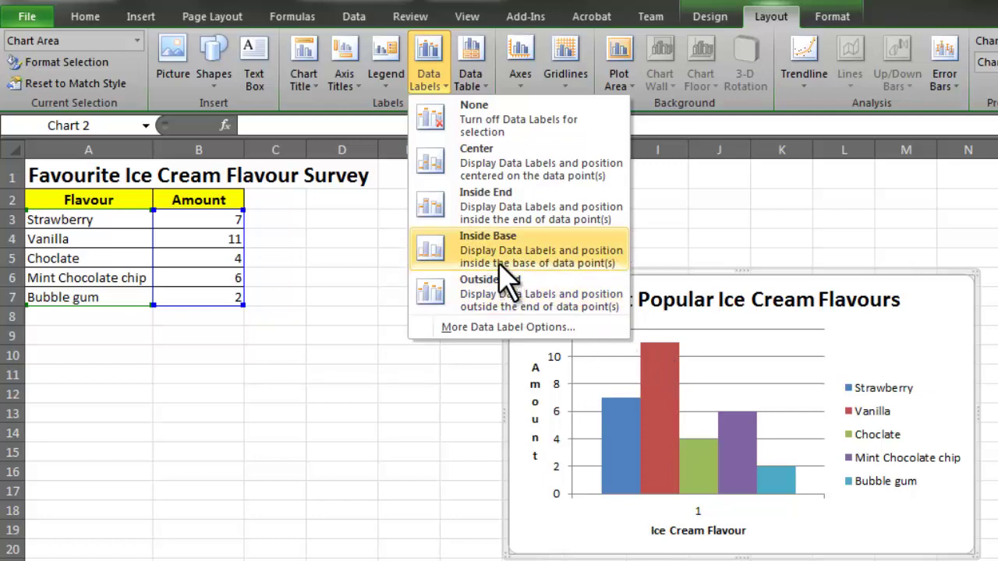
- Place Inside Base data labels on the bars, showing 7, 11, 4, 6 and 2
{"action": "left_click", "coordinate": [500, 171]}
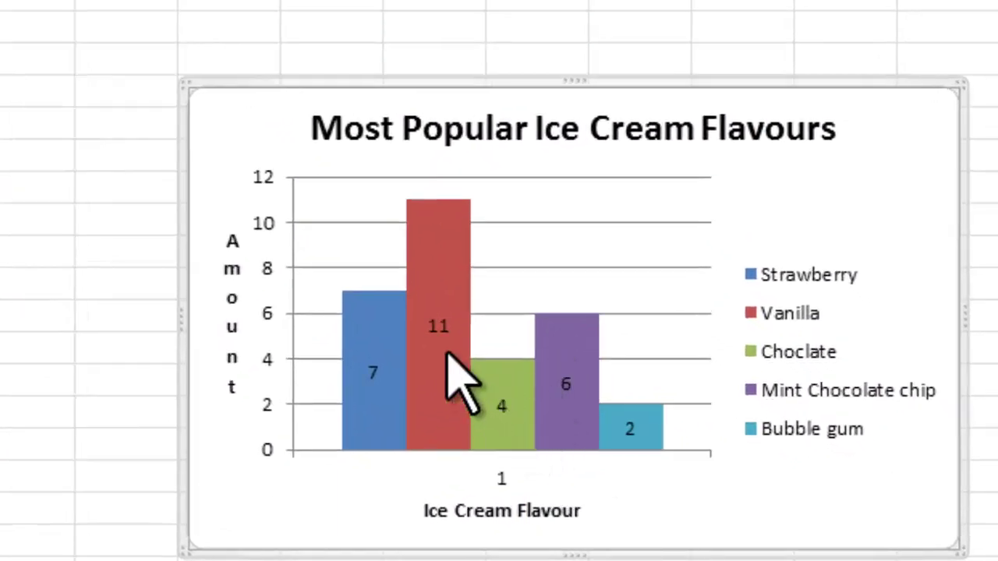
{"action": "mouse_move", "coordinate": [528, 406]}
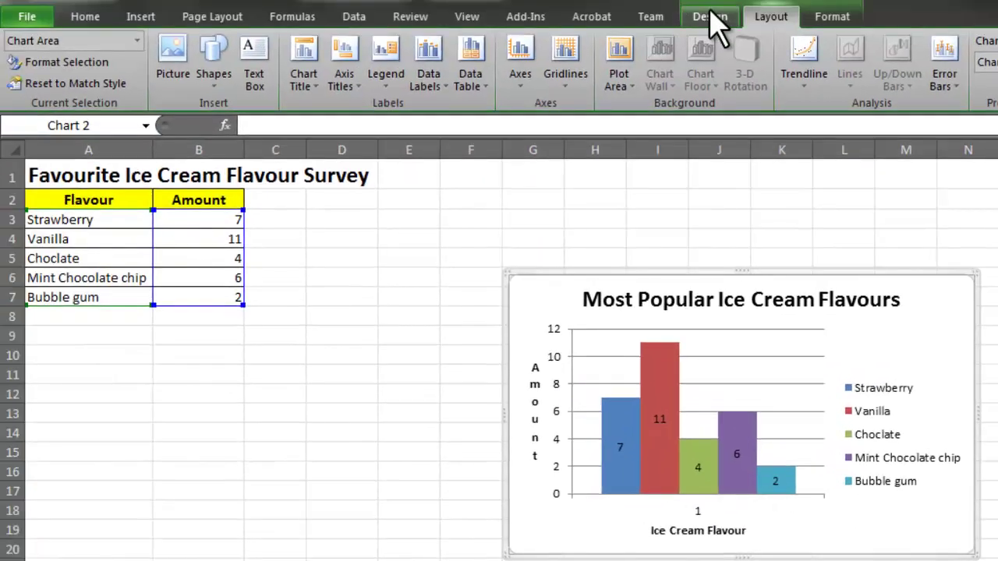
- Bring up the Move Chart dialog from the Chart Tools Design tab
{"action": "left_click", "coordinate": [711, 17]}
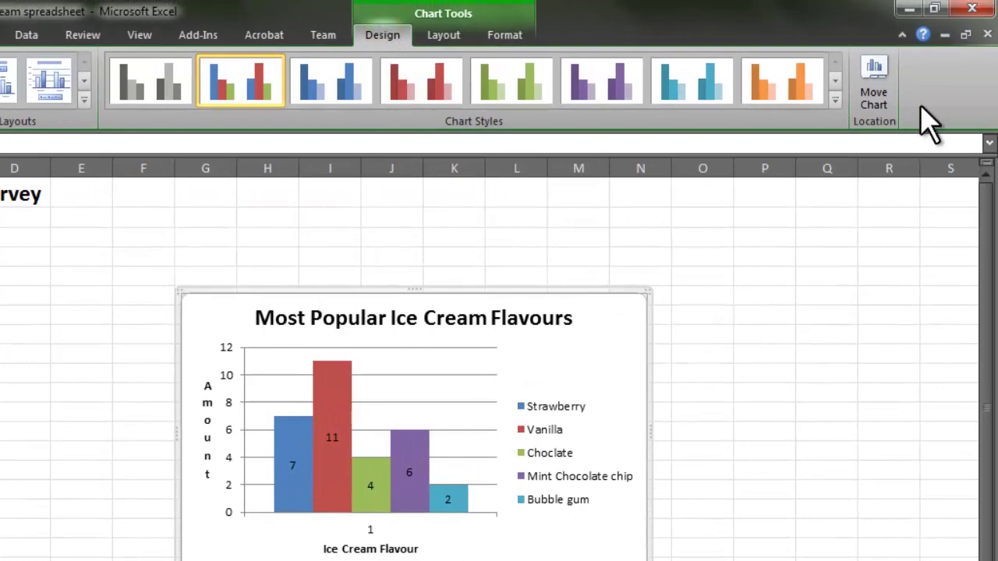
{"action": "left_click", "coordinate": [868, 78]}
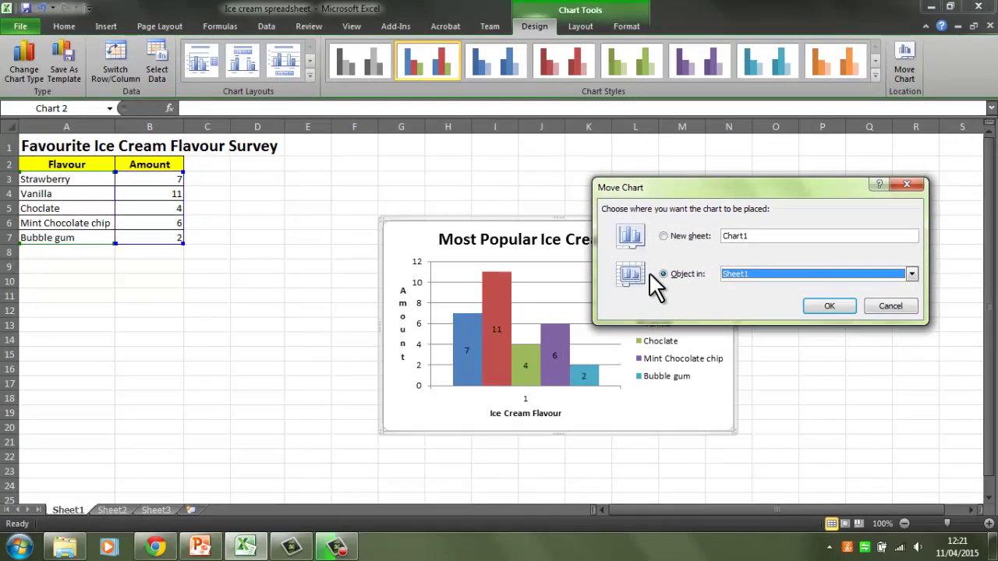
- Choose New sheet for the chart and name it 'Most Popular Ice Cream Flavour'
{"action": "left_click", "coordinate": [676, 234]}
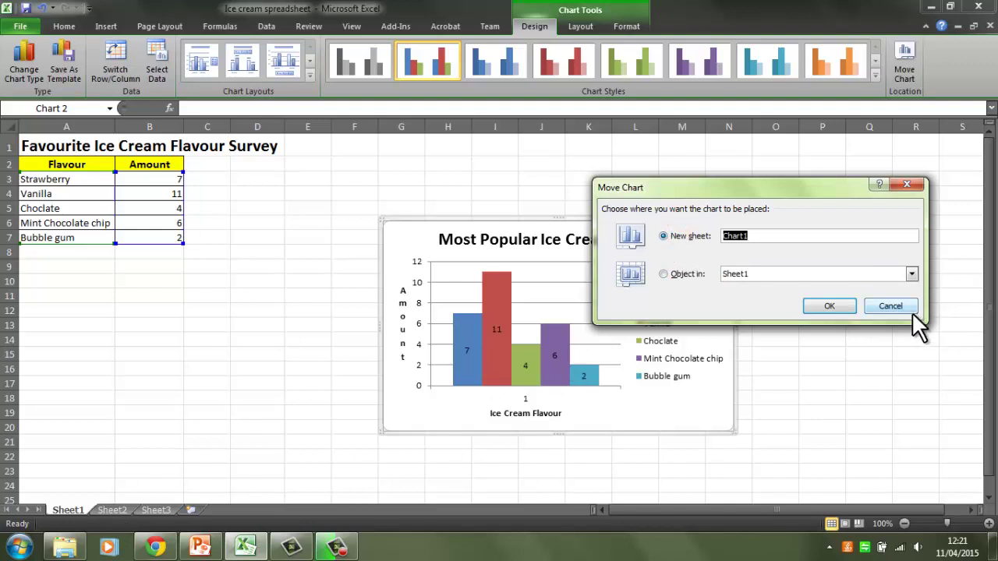
{"action": "type", "text": "Most Popular Ice Crea"}
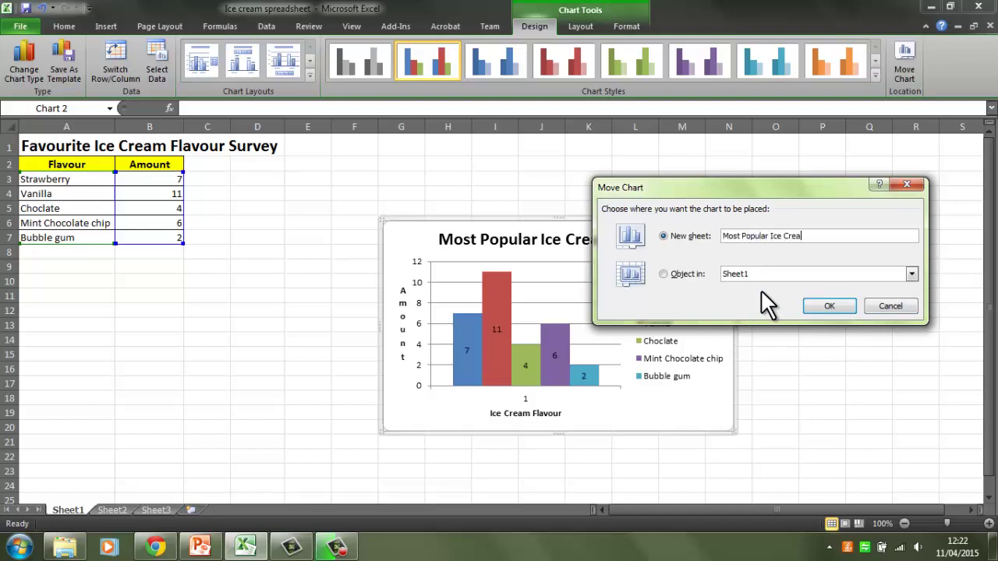
{"action": "type", "text": "m Flavour"}
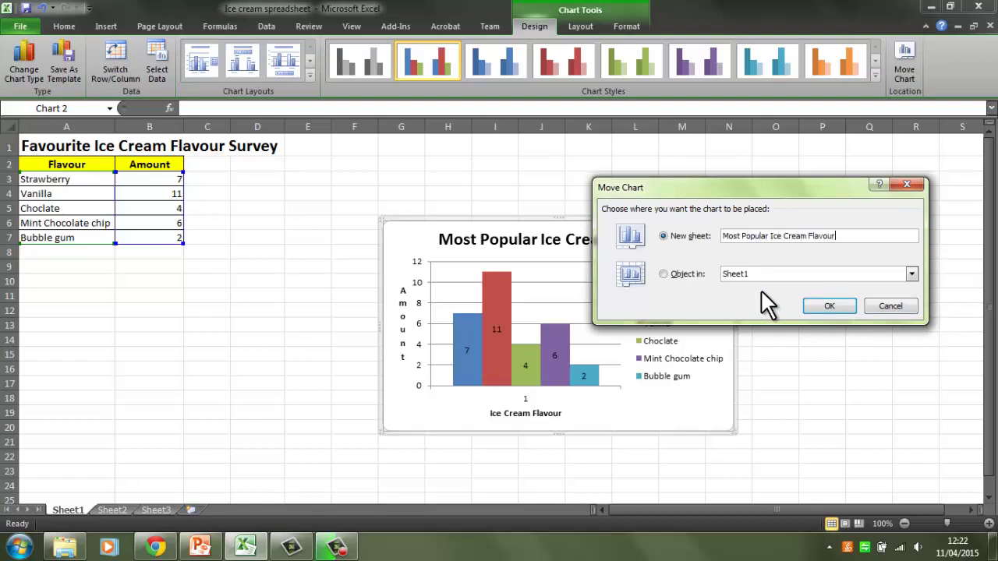